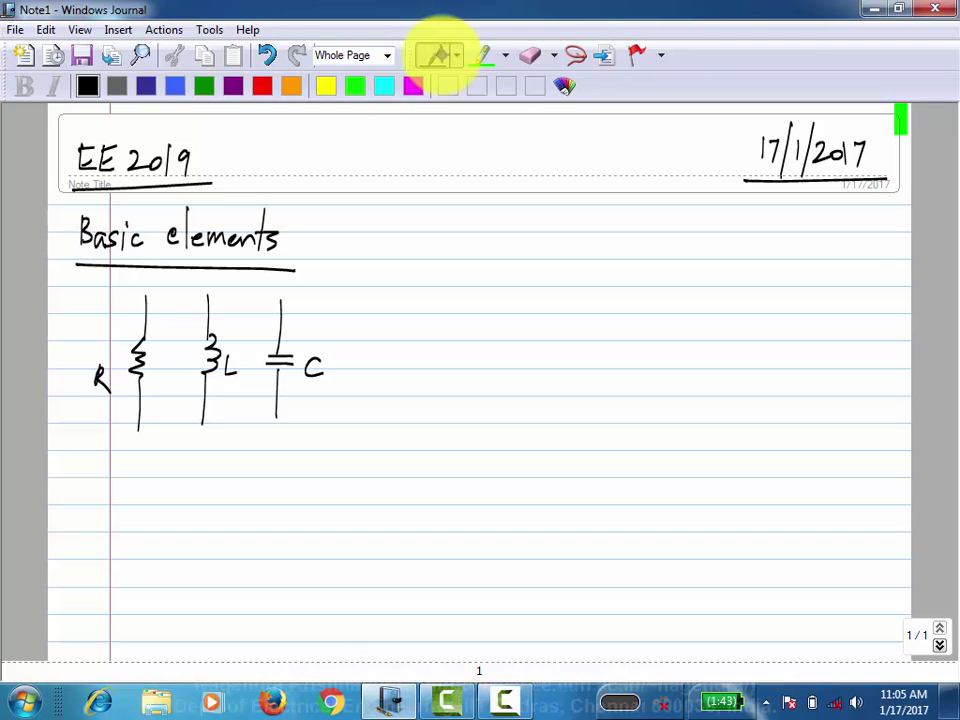
- Draw a resistor R with +/− polarity marks, voltage V and a current arrow I
{"action": "left_click", "coordinate": [437, 54]}
{"action": "left_click_drag", "start_coordinate": [402, 162], "coordinate": [392, 280]}
{"action": "left_click_drag", "start_coordinate": [410, 218], "coordinate": [434, 238]}
{"action": "mouse_move", "coordinate": [360, 177]}
{"action": "left_mouse_down"}
{"action": "mouse_move", "coordinate": [375, 177]}
{"action": "mouse_move", "coordinate": [368, 190]}
{"action": "left_mouse_up"}
{"action": "left_click_drag", "start_coordinate": [360, 263], "coordinate": [376, 262]}
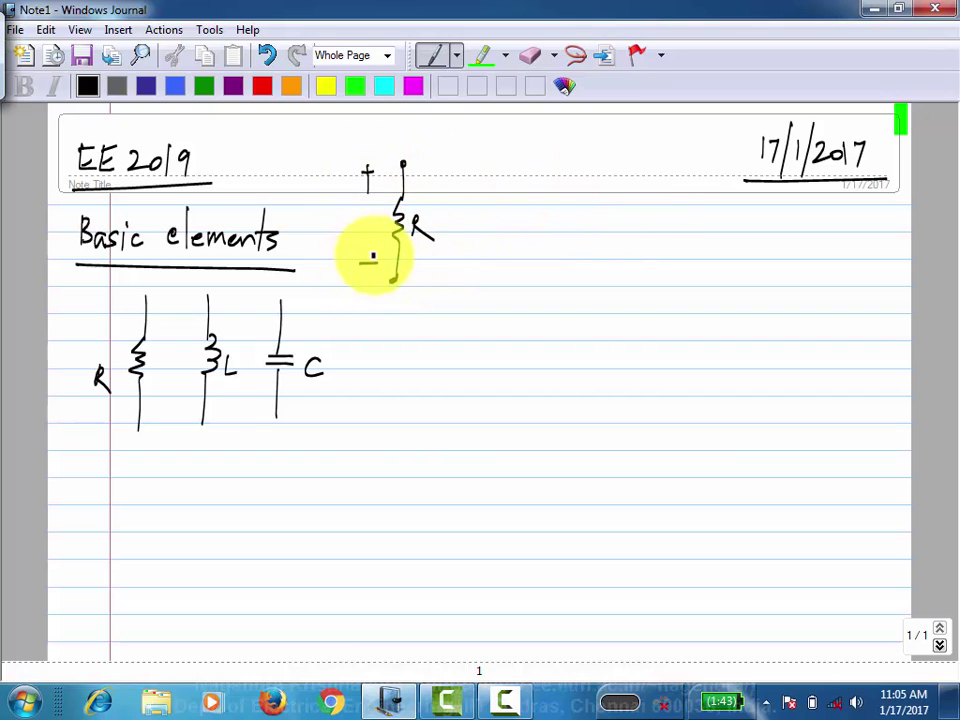
{"action": "left_click_drag", "start_coordinate": [343, 217], "coordinate": [360, 214]}
{"action": "left_click_drag", "start_coordinate": [397, 175], "coordinate": [425, 187]}
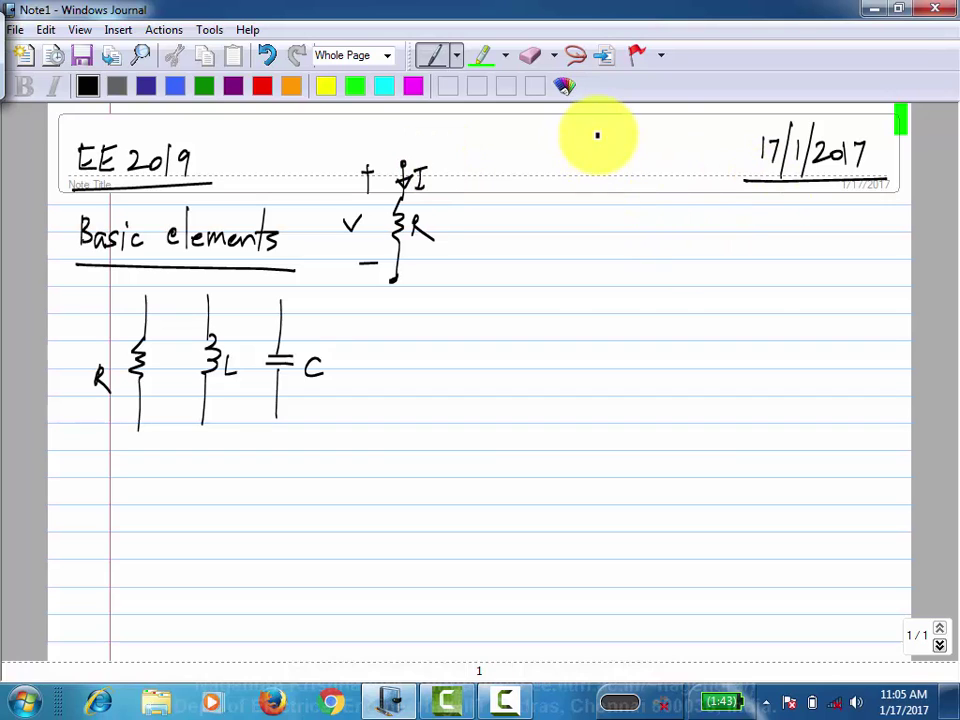
- Draw arrowed I–V axes, labelling the vertical axis I and the horizontal axis V
{"action": "left_click_drag", "start_coordinate": [598, 133], "coordinate": [601, 333]}
{"action": "left_click_drag", "start_coordinate": [483, 249], "coordinate": [735, 248]}
{"action": "left_click_drag", "start_coordinate": [617, 126], "coordinate": [617, 148]}
{"action": "mouse_move", "coordinate": [749, 251]}
{"action": "left_mouse_down"}
{"action": "mouse_move", "coordinate": [767, 247]}
{"action": "mouse_move", "coordinate": [724, 257]}
{"action": "left_mouse_up"}
{"action": "left_click_drag", "start_coordinate": [592, 145], "coordinate": [606, 146]}
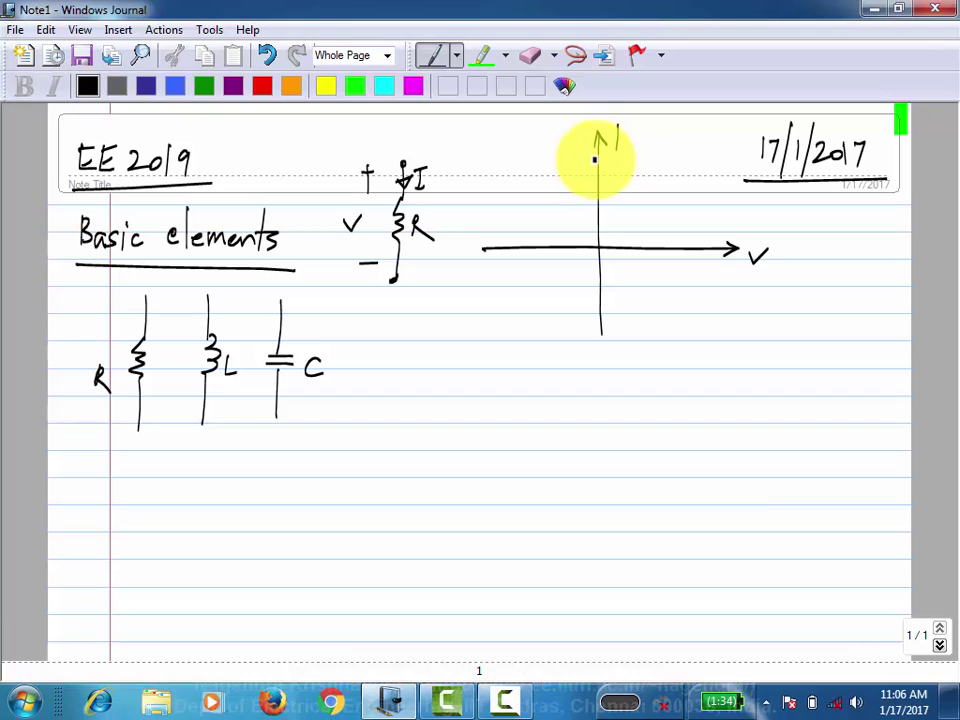
- Draw a red straight line through the origin, redraw it, and add a small arrow
{"action": "left_click", "coordinate": [262, 86]}
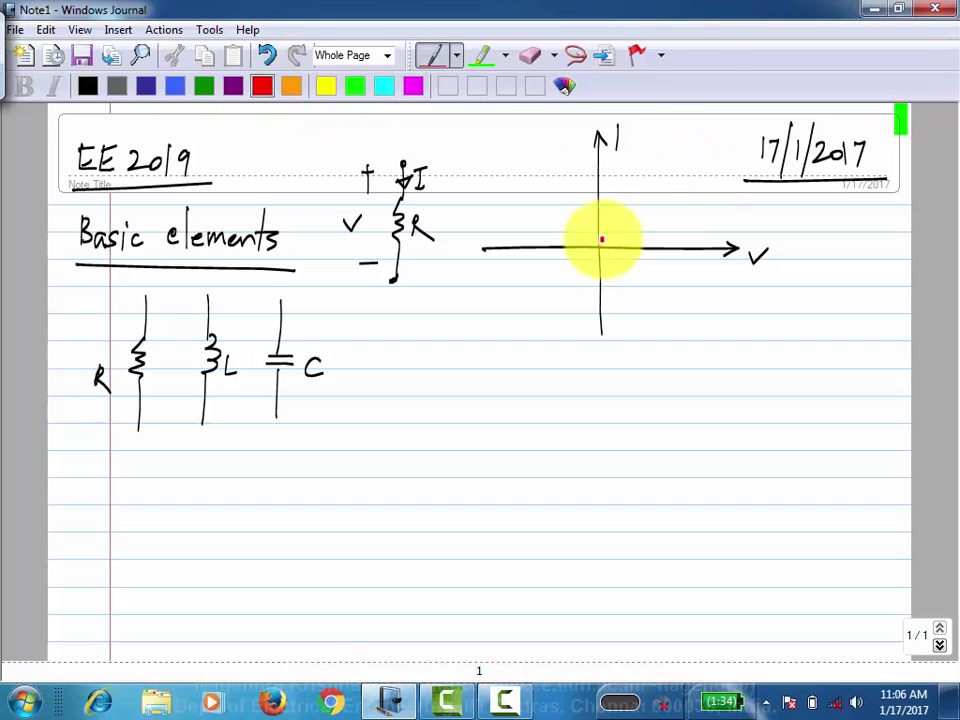
{"action": "mouse_move", "coordinate": [488, 330]}
{"action": "left_mouse_down"}
{"action": "mouse_move", "coordinate": [606, 246]}
{"action": "mouse_move", "coordinate": [702, 160]}
{"action": "left_mouse_up"}
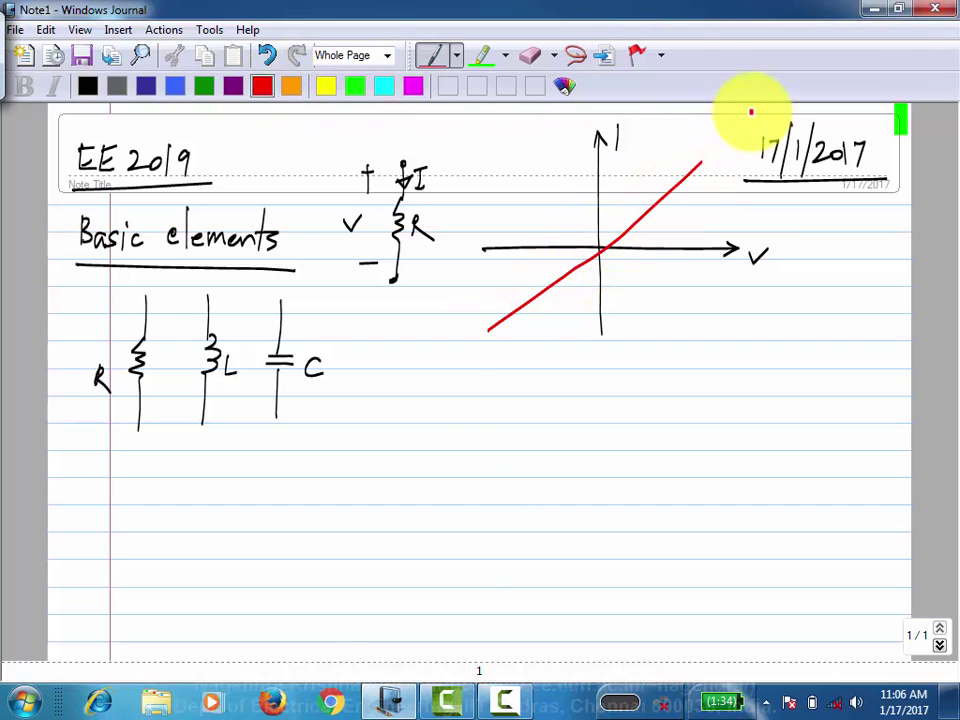
{"action": "left_click", "coordinate": [530, 55]}
{"action": "left_click", "coordinate": [695, 170]}
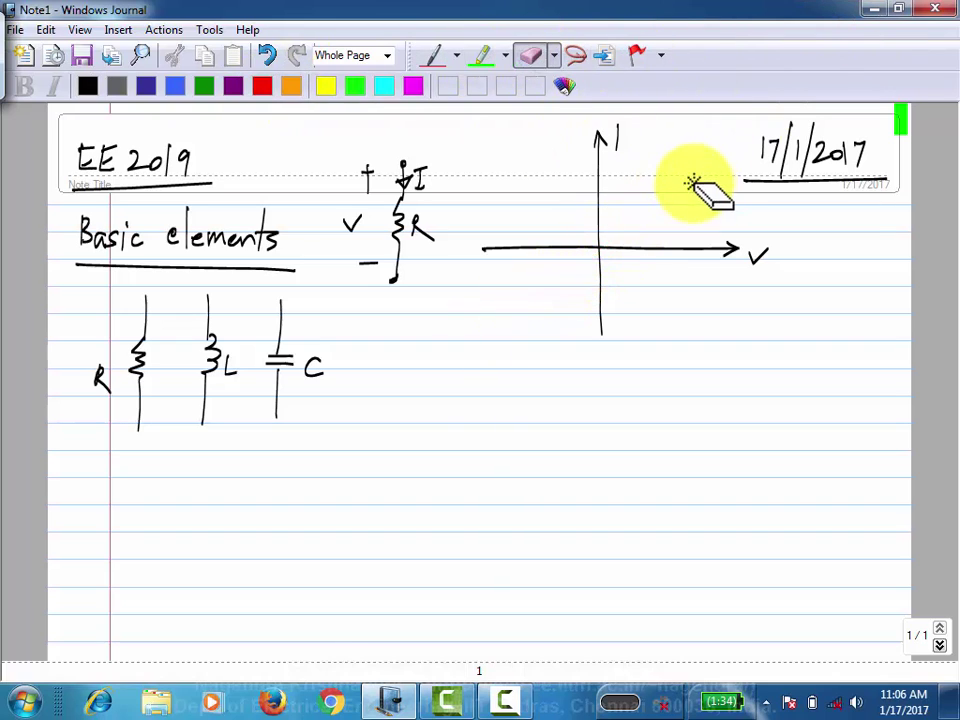
{"action": "left_click", "coordinate": [433, 55]}
{"action": "mouse_move", "coordinate": [485, 341]}
{"action": "left_mouse_down"}
{"action": "mouse_move", "coordinate": [598, 250]}
{"action": "mouse_move", "coordinate": [688, 158]}
{"action": "left_mouse_up"}
{"action": "mouse_move", "coordinate": [703, 208]}
{"action": "left_mouse_down"}
{"action": "mouse_move", "coordinate": [680, 196]}
{"action": "mouse_move", "coordinate": [689, 180]}
{"action": "left_mouse_up"}
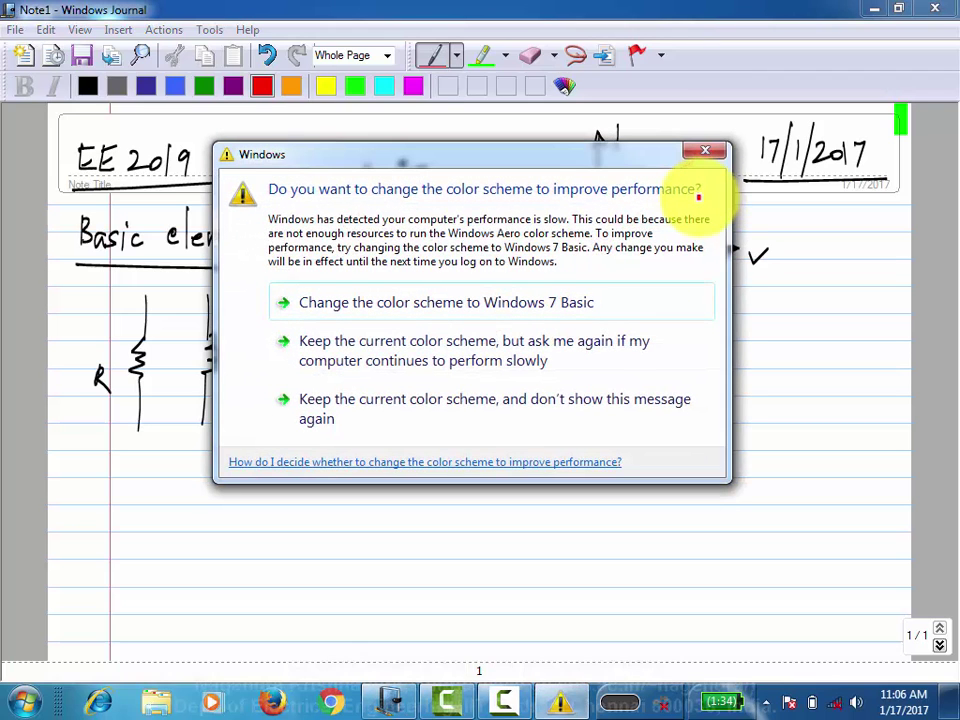
- Accept the Windows 7 Basic colour scheme prompt and return to the pen
{"action": "left_click", "coordinate": [521, 304]}
{"action": "left_click", "coordinate": [483, 55]}
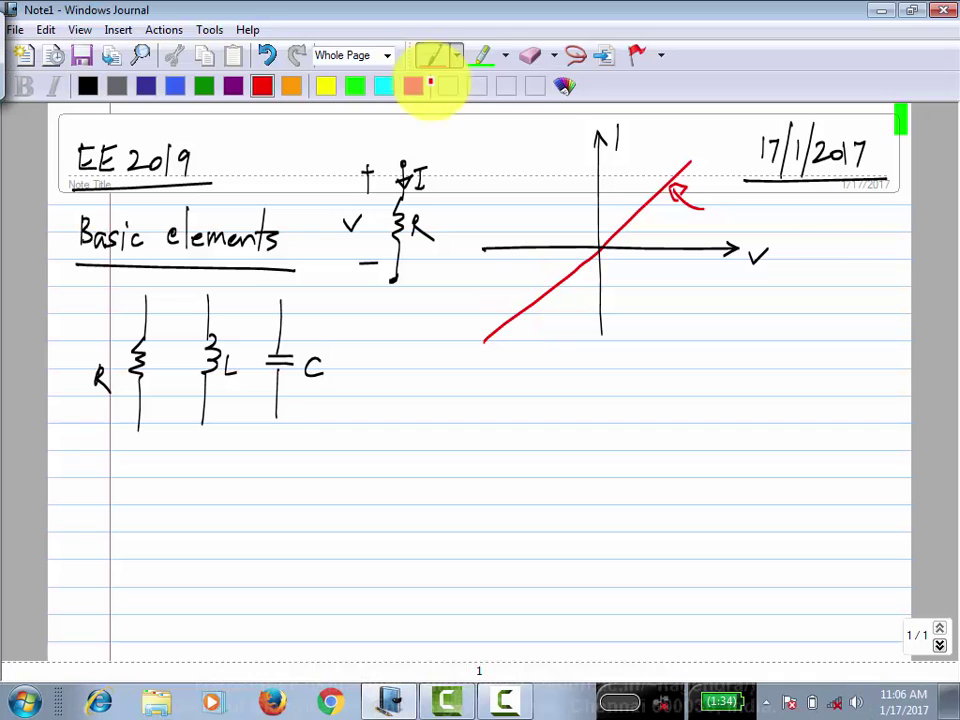
{"action": "left_click_drag", "start_coordinate": [900, 134], "coordinate": [900, 160]}
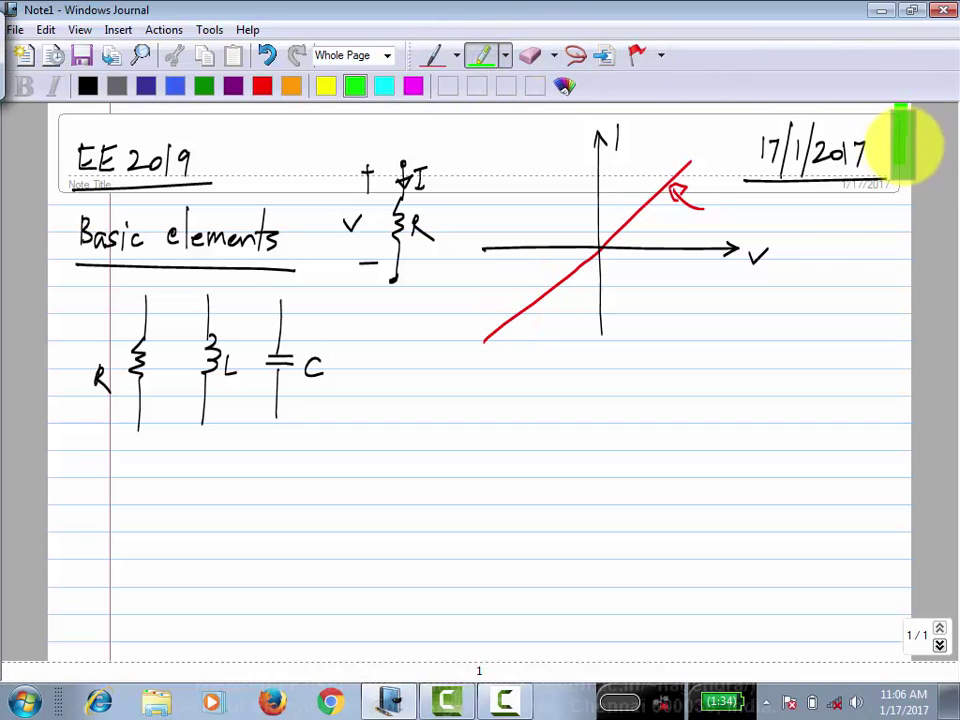
{"action": "left_click", "coordinate": [434, 55]}
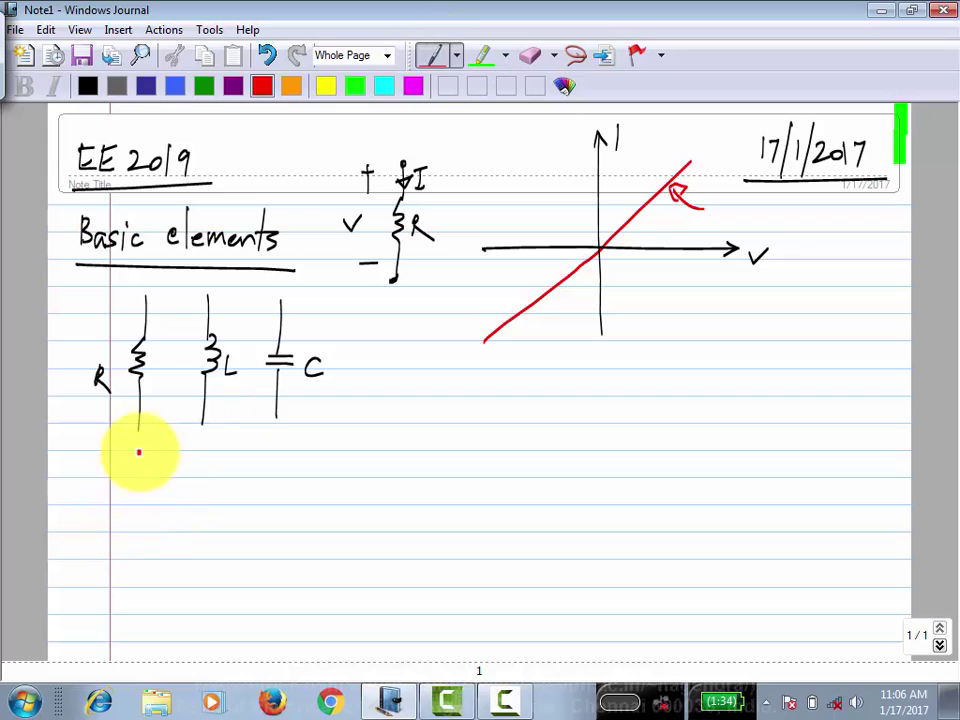
- In black ink, draw a battery symbol below the resistor with an equals sign beside it
{"action": "left_click", "coordinate": [87, 86]}
{"action": "left_click_drag", "start_coordinate": [120, 472], "coordinate": [120, 535]}
{"action": "mouse_move", "coordinate": [95, 541]}
{"action": "left_mouse_down"}
{"action": "mouse_move", "coordinate": [129, 542]}
{"action": "mouse_move", "coordinate": [106, 553]}
{"action": "mouse_move", "coordinate": [111, 608]}
{"action": "left_mouse_up"}
{"action": "left_click_drag", "start_coordinate": [167, 535], "coordinate": [177, 546]}
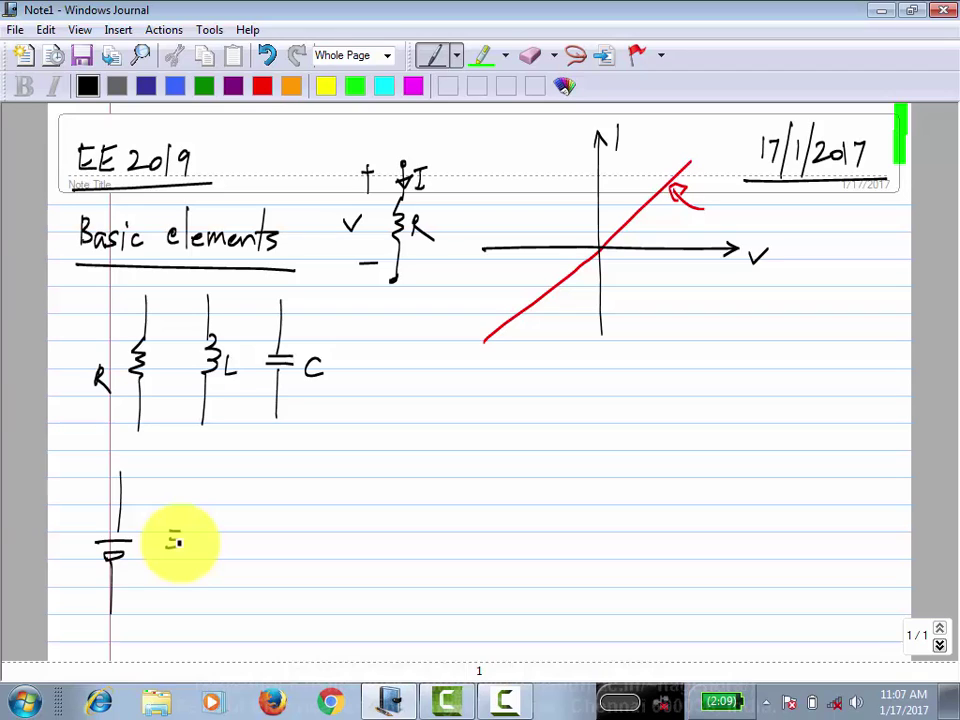
- Draw a circled voltage source marked + and −, erasing the stray zigzag above it
{"action": "mouse_move", "coordinate": [240, 492]}
{"action": "left_mouse_down"}
{"action": "mouse_move", "coordinate": [242, 557]}
{"action": "mouse_move", "coordinate": [247, 551]}
{"action": "left_mouse_up"}
{"action": "left_click_drag", "start_coordinate": [242, 546], "coordinate": [242, 556]}
{"action": "mouse_move", "coordinate": [238, 564]}
{"action": "left_mouse_down"}
{"action": "mouse_move", "coordinate": [248, 566]}
{"action": "mouse_move", "coordinate": [240, 624]}
{"action": "left_mouse_up"}
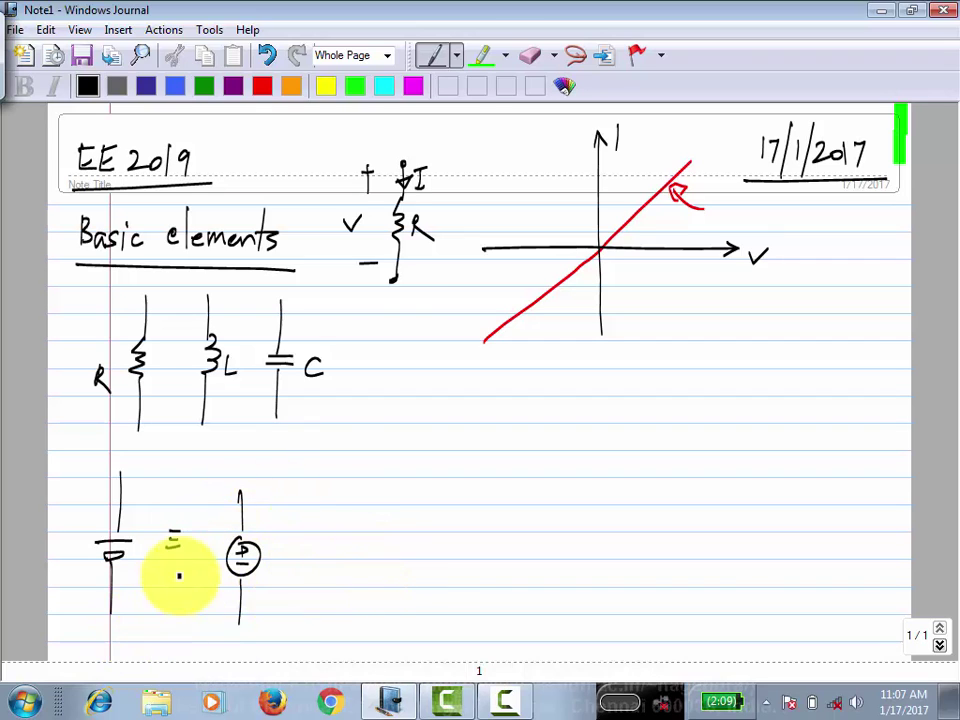
{"action": "left_click_drag", "start_coordinate": [241, 428], "coordinate": [240, 500]}
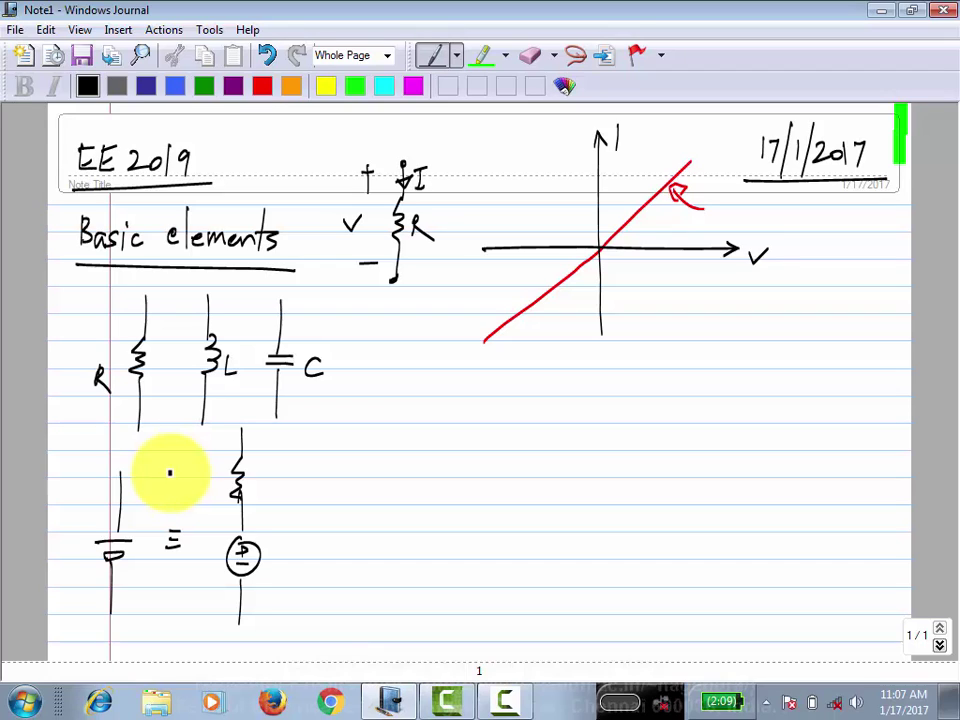
{"action": "left_click", "coordinate": [530, 55]}
{"action": "left_click_drag", "start_coordinate": [236, 461], "coordinate": [250, 455]}
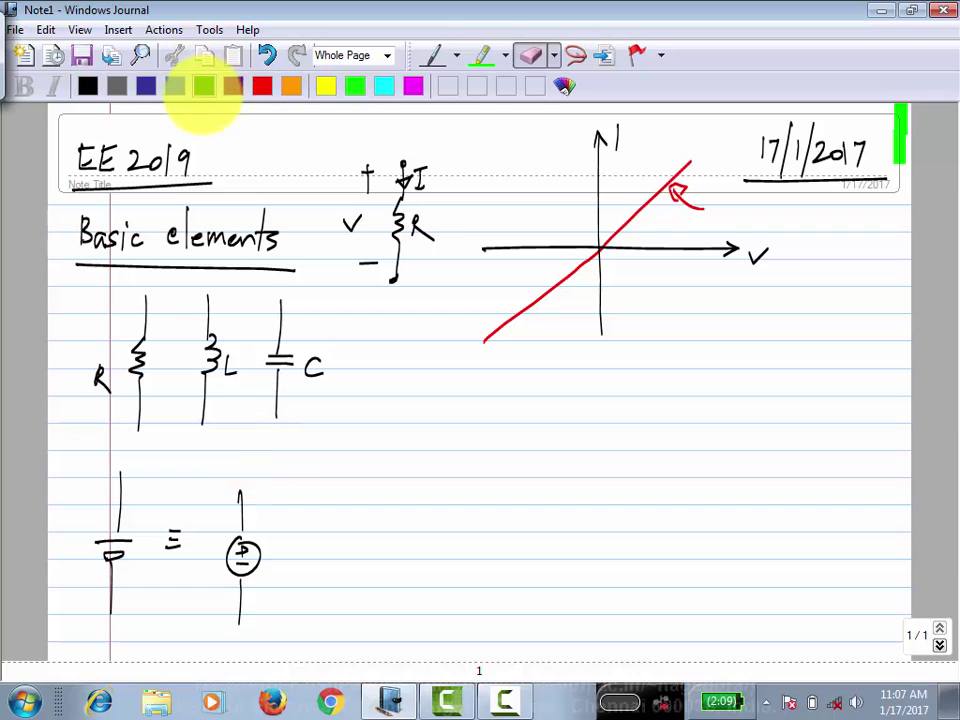
- Erase the red I–V line and old V axis, then redraw the horizontal V axis
{"action": "left_click_drag", "start_coordinate": [671, 133], "coordinate": [665, 510]}
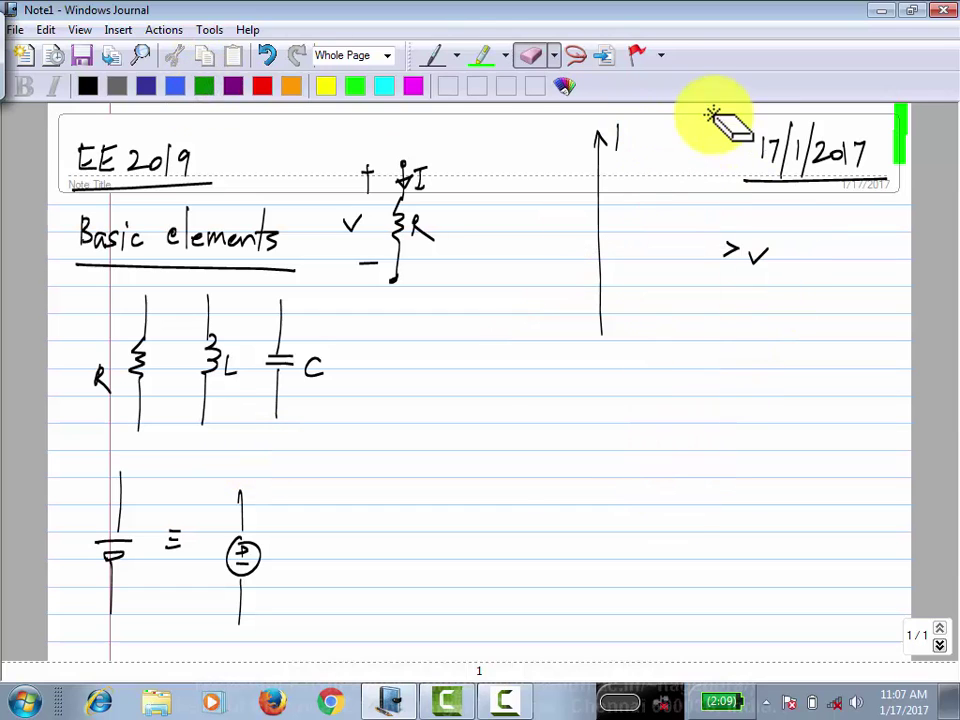
{"action": "left_click", "coordinate": [433, 55]}
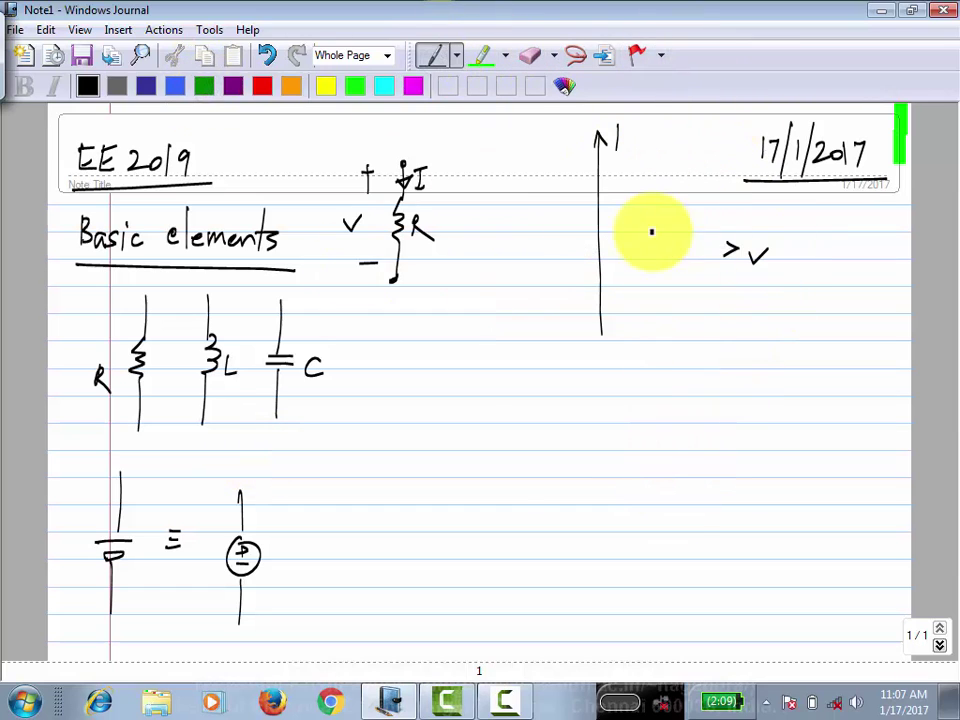
{"action": "left_click_drag", "start_coordinate": [467, 244], "coordinate": [735, 247]}
- Split the graph with a blue line labelled Passive and Active, then add a red horizontal line
{"action": "left_click", "coordinate": [176, 86]}
{"action": "left_click_drag", "start_coordinate": [653, 121], "coordinate": [660, 408]}
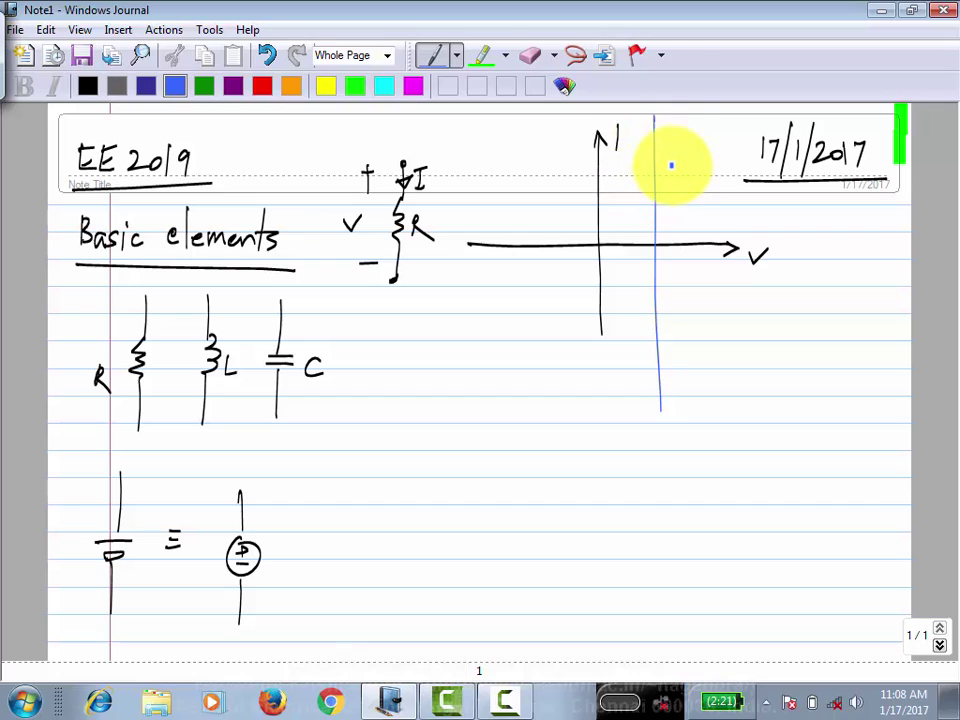
{"action": "mouse_move", "coordinate": [685, 165]}
{"action": "left_mouse_down"}
{"action": "mouse_move", "coordinate": [696, 176]}
{"action": "mouse_move", "coordinate": [722, 161]}
{"action": "mouse_move", "coordinate": [742, 176]}
{"action": "left_mouse_up"}
{"action": "mouse_move", "coordinate": [668, 318]}
{"action": "left_mouse_down"}
{"action": "mouse_move", "coordinate": [707, 313]}
{"action": "mouse_move", "coordinate": [707, 300]}
{"action": "mouse_move", "coordinate": [724, 326]}
{"action": "mouse_move", "coordinate": [740, 312]}
{"action": "left_mouse_up"}
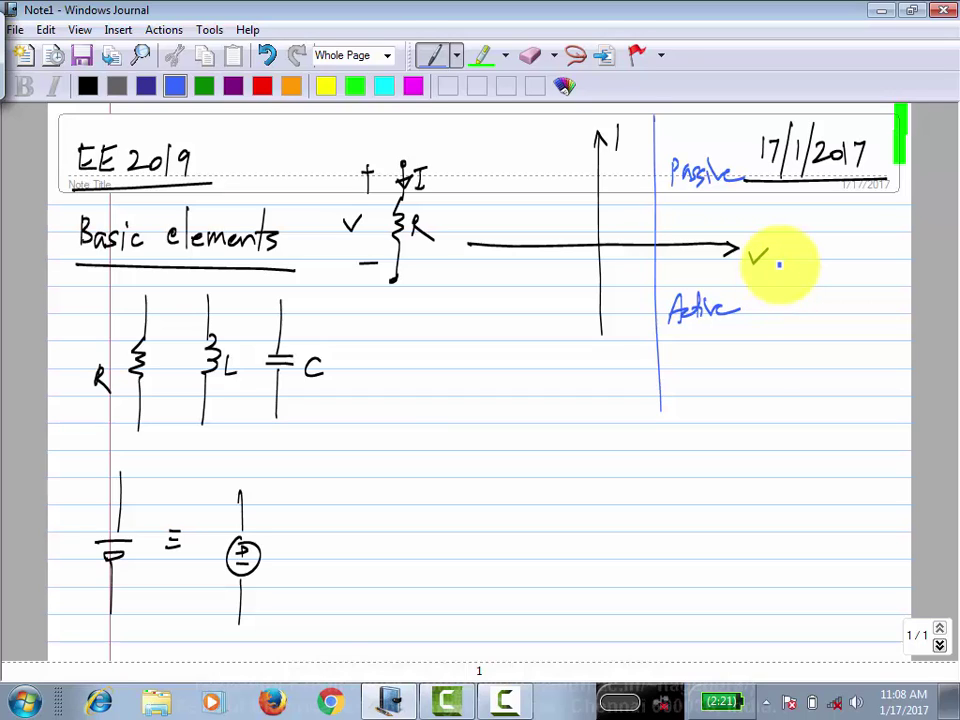
{"action": "left_click", "coordinate": [262, 86]}
{"action": "left_click_drag", "start_coordinate": [458, 192], "coordinate": [765, 203]}
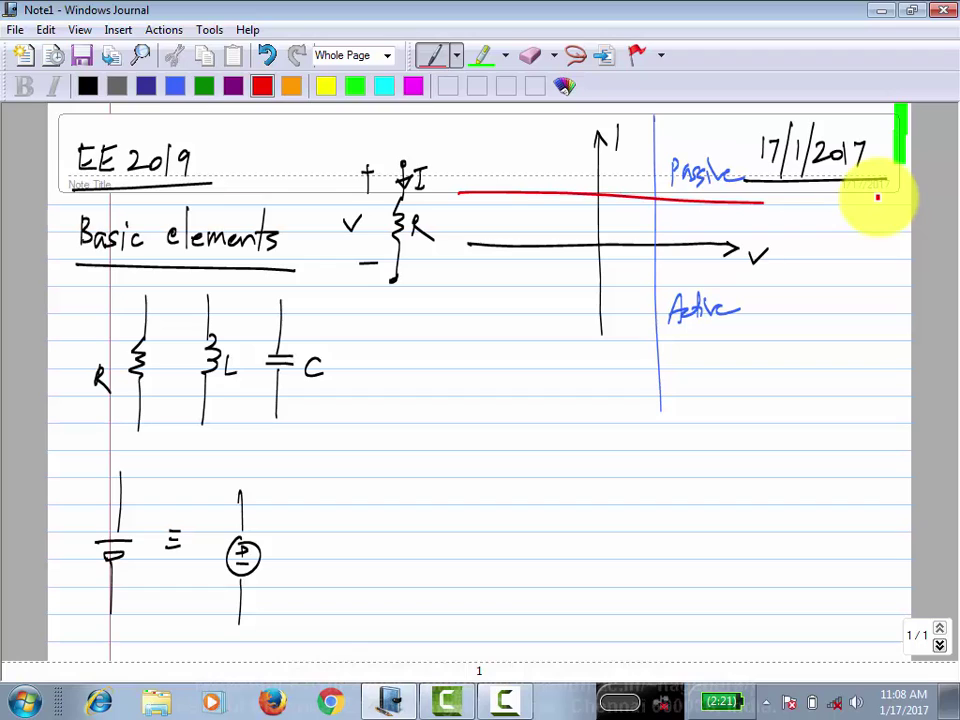
- Draw a red bracket beneath the R, L and C symbols
{"action": "mouse_move", "coordinate": [171, 437]}
{"action": "left_mouse_down"}
{"action": "mouse_move", "coordinate": [182, 452]}
{"action": "mouse_move", "coordinate": [310, 440]}
{"action": "left_mouse_up"}
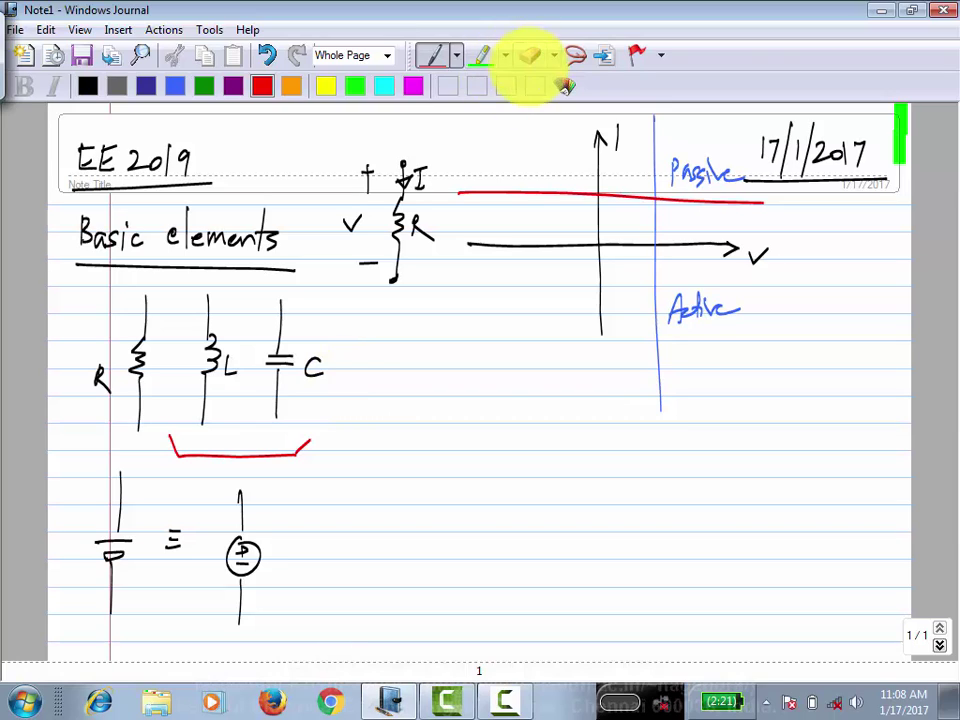
{"action": "left_click", "coordinate": [530, 55]}
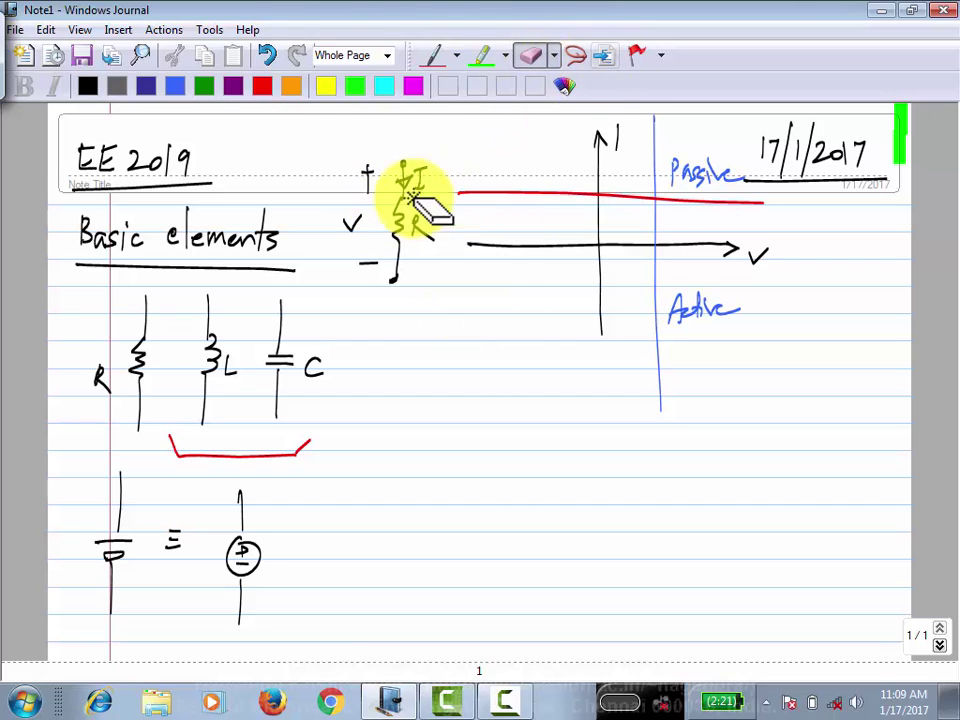
- In black ink, draw a rectangular box with leads for terminals 1 and 2
{"action": "left_click", "coordinate": [430, 55]}
{"action": "left_click", "coordinate": [90, 87]}
{"action": "mouse_move", "coordinate": [461, 512]}
{"action": "left_mouse_down"}
{"action": "mouse_move", "coordinate": [467, 369]}
{"action": "mouse_move", "coordinate": [545, 381]}
{"action": "left_mouse_up"}
{"action": "mouse_move", "coordinate": [461, 512]}
{"action": "left_mouse_down"}
{"action": "mouse_move", "coordinate": [534, 513]}
{"action": "mouse_move", "coordinate": [550, 368]}
{"action": "left_mouse_up"}
{"action": "left_click_drag", "start_coordinate": [463, 388], "coordinate": [352, 388]}
{"action": "mouse_move", "coordinate": [475, 382]}
{"action": "left_mouse_down"}
{"action": "mouse_move", "coordinate": [483, 435]}
{"action": "mouse_move", "coordinate": [390, 427]}
{"action": "left_mouse_up"}
- Add dots for further terminals, then leads labelled N-1 and N running down from the box
{"action": "left_click", "coordinate": [479, 465]}
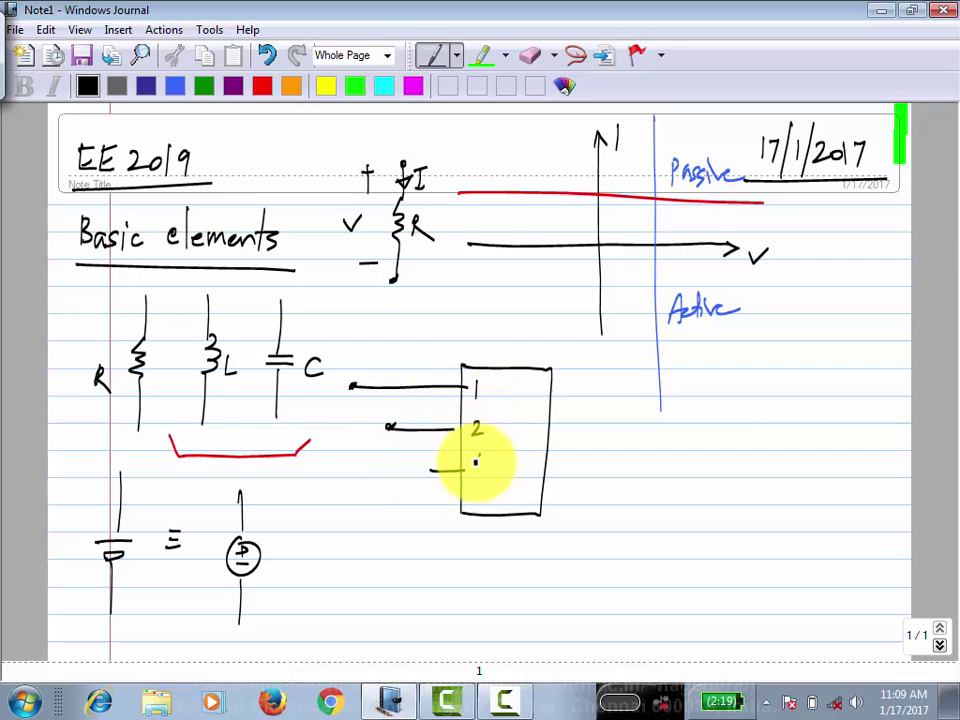
{"action": "left_click", "coordinate": [477, 477]}
{"action": "left_click_drag", "start_coordinate": [464, 470], "coordinate": [408, 476]}
{"action": "mouse_move", "coordinate": [475, 482]}
{"action": "left_mouse_down"}
{"action": "mouse_move", "coordinate": [485, 470]}
{"action": "mouse_move", "coordinate": [497, 477]}
{"action": "left_mouse_up"}
{"action": "mouse_move", "coordinate": [503, 471]}
{"action": "left_mouse_down"}
{"action": "mouse_move", "coordinate": [500, 502]}
{"action": "mouse_move", "coordinate": [429, 464]}
{"action": "mouse_move", "coordinate": [443, 497]}
{"action": "mouse_move", "coordinate": [497, 549]}
{"action": "left_mouse_up"}
{"action": "left_click", "coordinate": [429, 470]}
{"action": "mouse_move", "coordinate": [510, 502]}
{"action": "left_mouse_down"}
{"action": "mouse_move", "coordinate": [526, 490]}
{"action": "mouse_move", "coordinate": [506, 578]}
{"action": "mouse_move", "coordinate": [319, 575]}
{"action": "mouse_move", "coordinate": [327, 572]}
{"action": "left_mouse_up"}
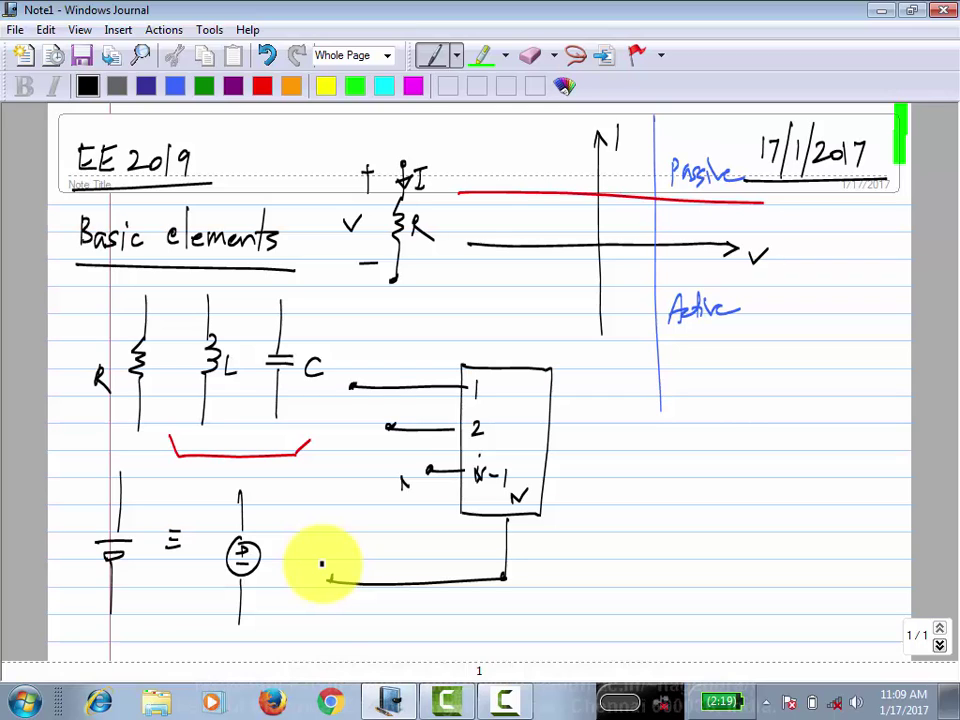
{"action": "left_click", "coordinate": [530, 55]}
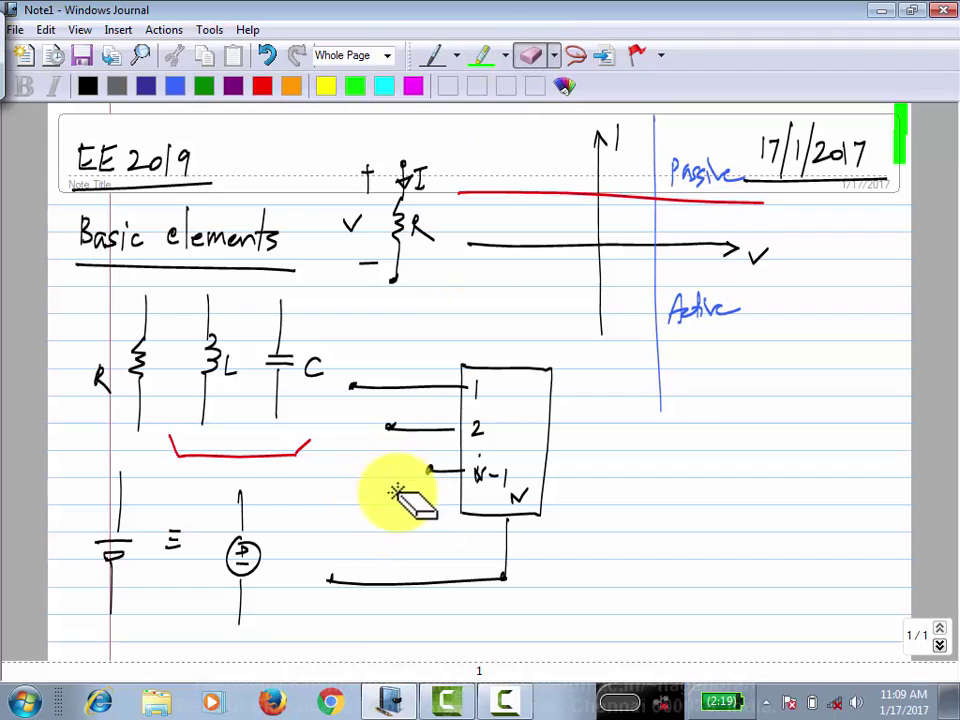